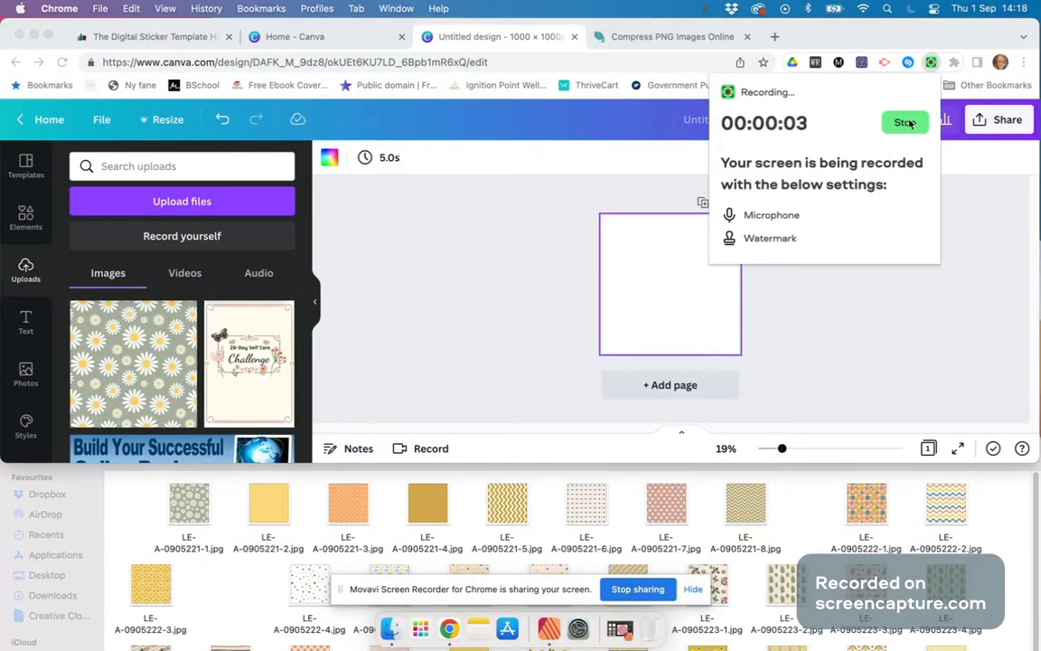
- Switch to the Canva home page and dismiss the Custom size popover
{"action": "left_click", "coordinate": [852, 321]}
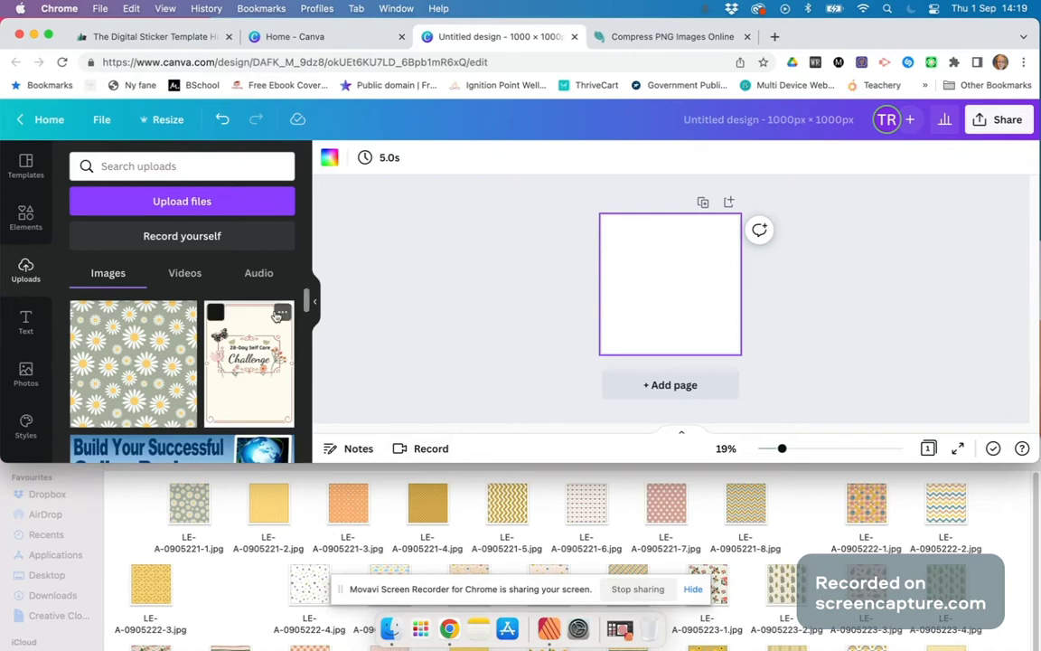
{"action": "left_click", "coordinate": [350, 38]}
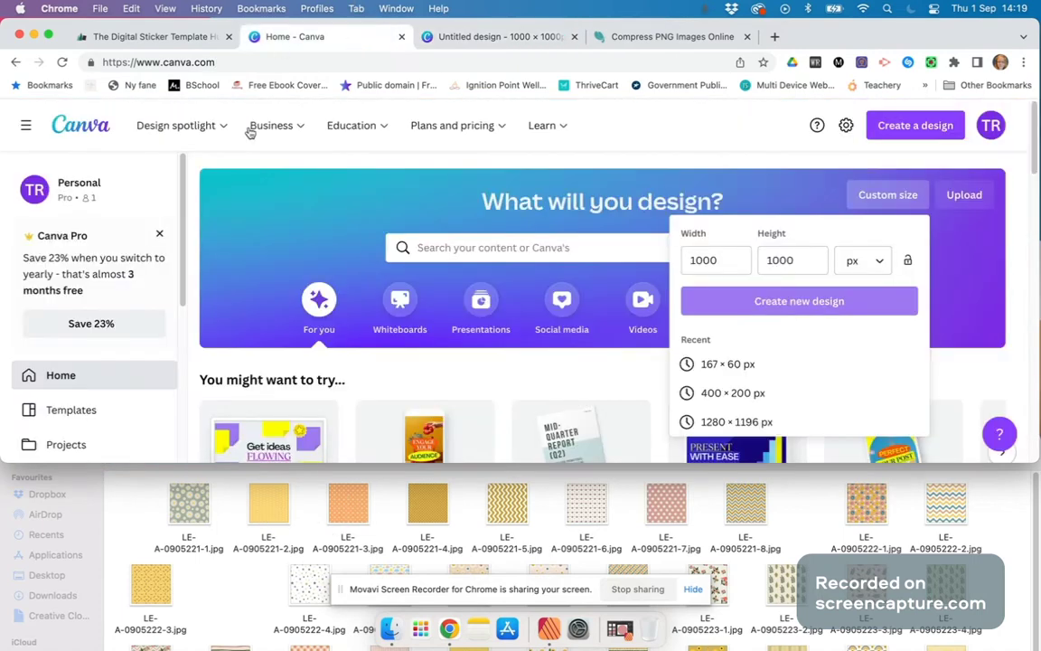
{"action": "left_click", "coordinate": [634, 163]}
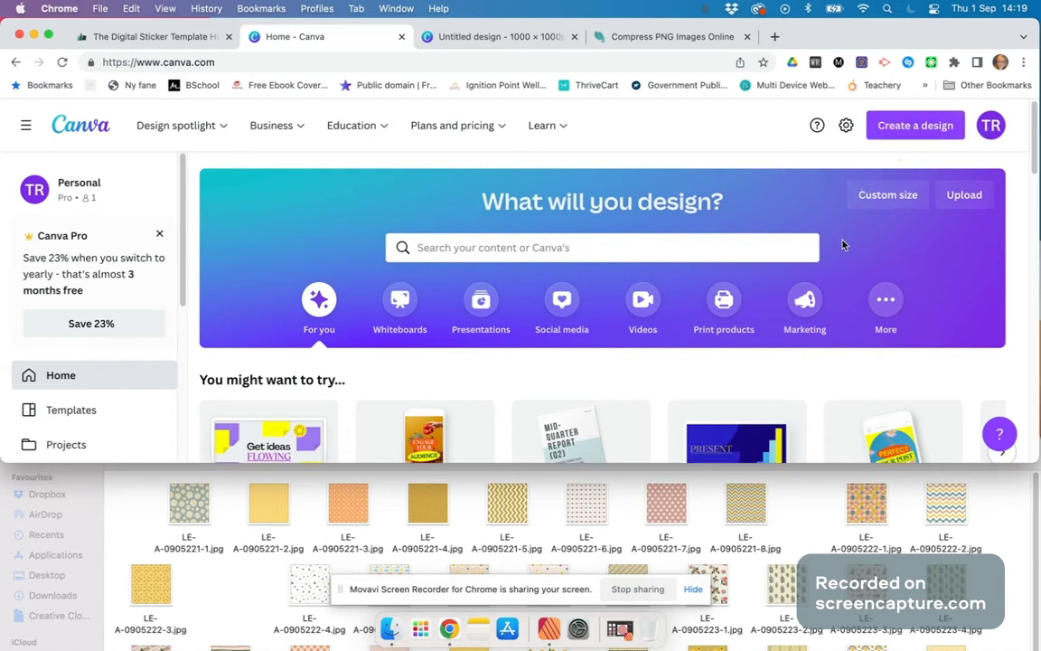
{"action": "right_click", "coordinate": [263, 514]}
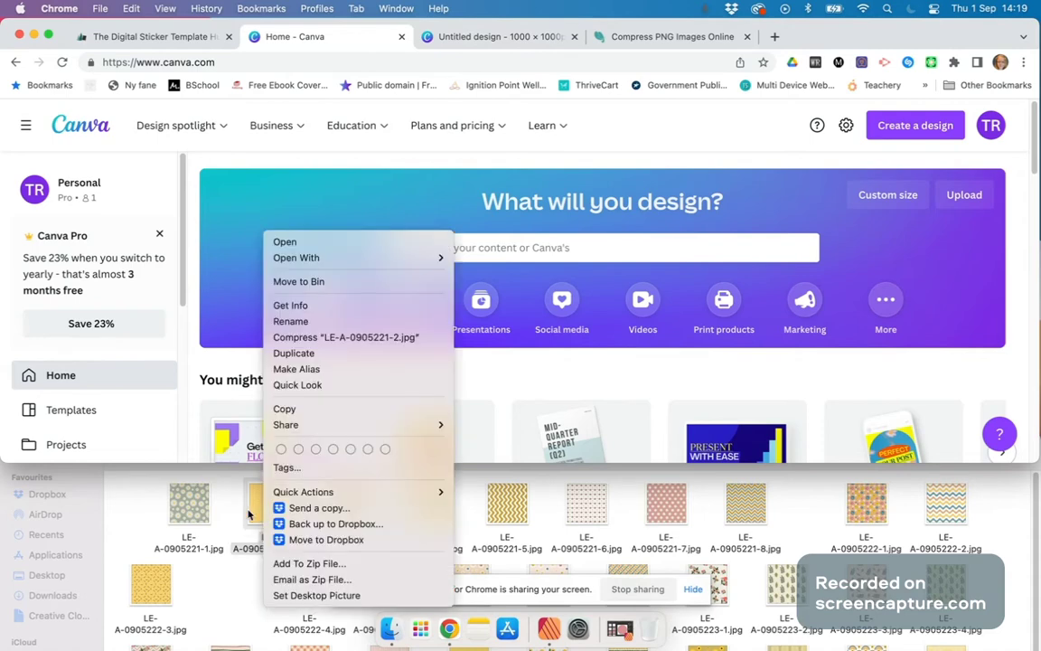
{"action": "left_click", "coordinate": [242, 546]}
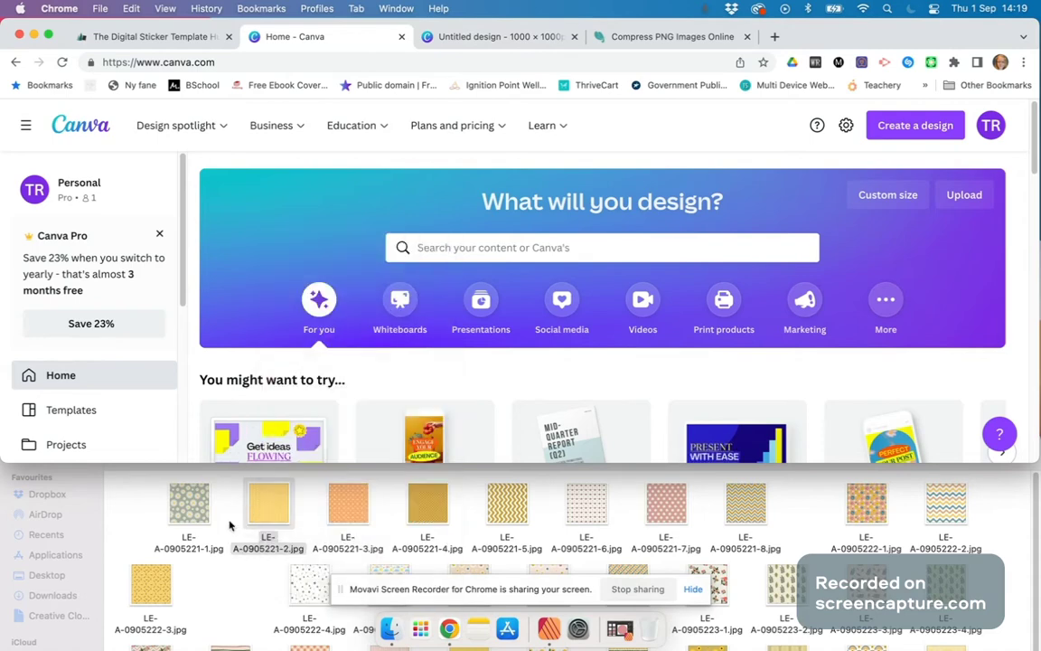
{"action": "right_click", "coordinate": [259, 521]}
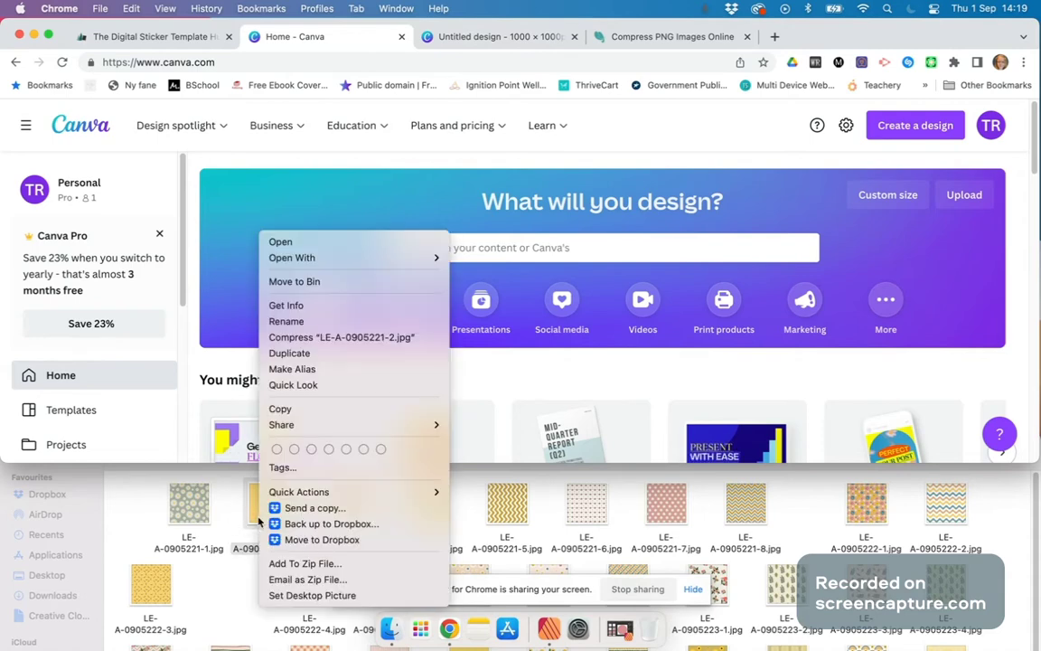
{"action": "left_click", "coordinate": [294, 307]}
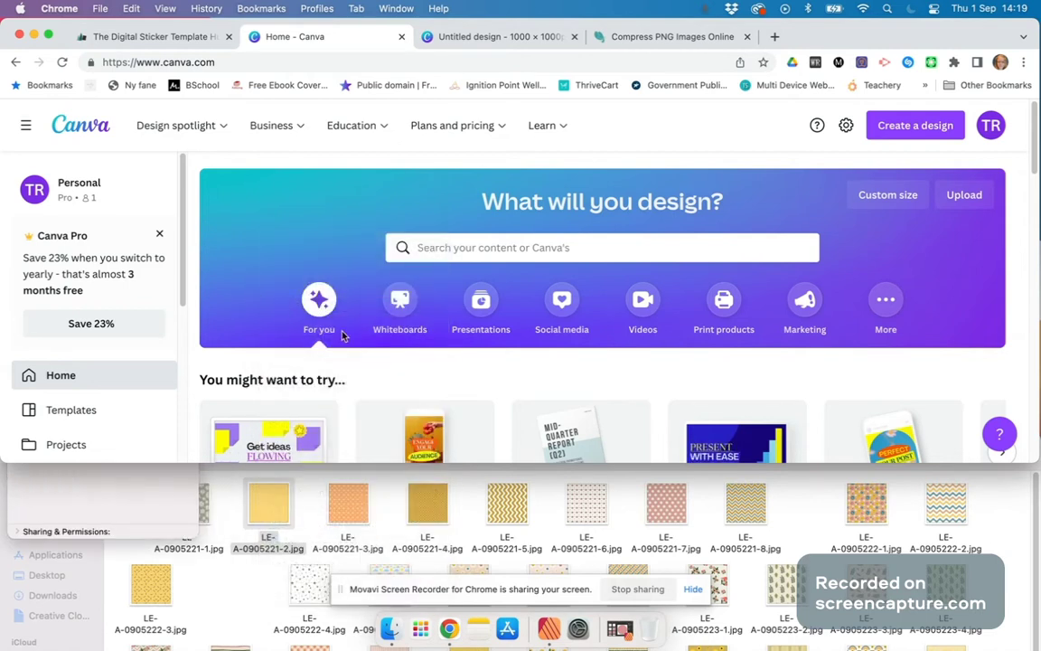
{"action": "left_click", "coordinate": [178, 511]}
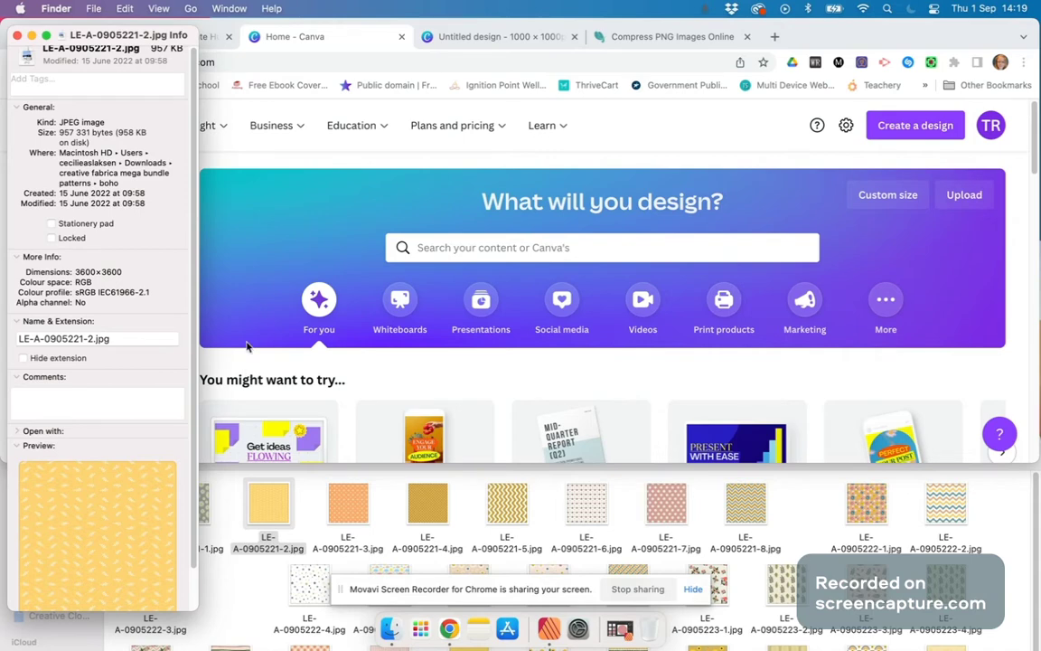
{"action": "left_click", "coordinate": [16, 36]}
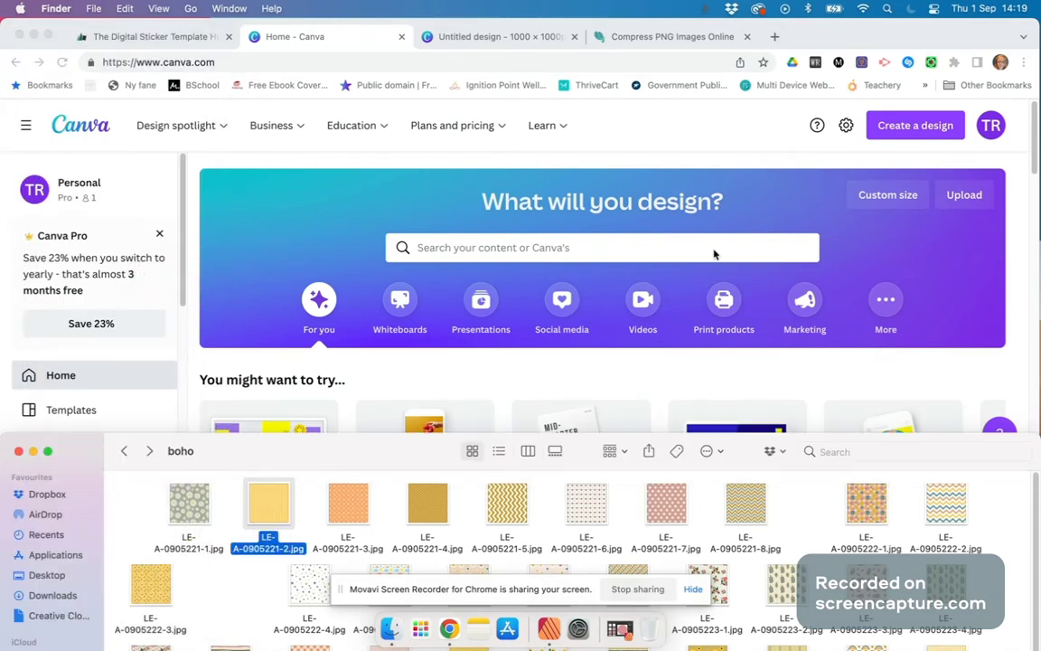
{"action": "left_click", "coordinate": [779, 179]}
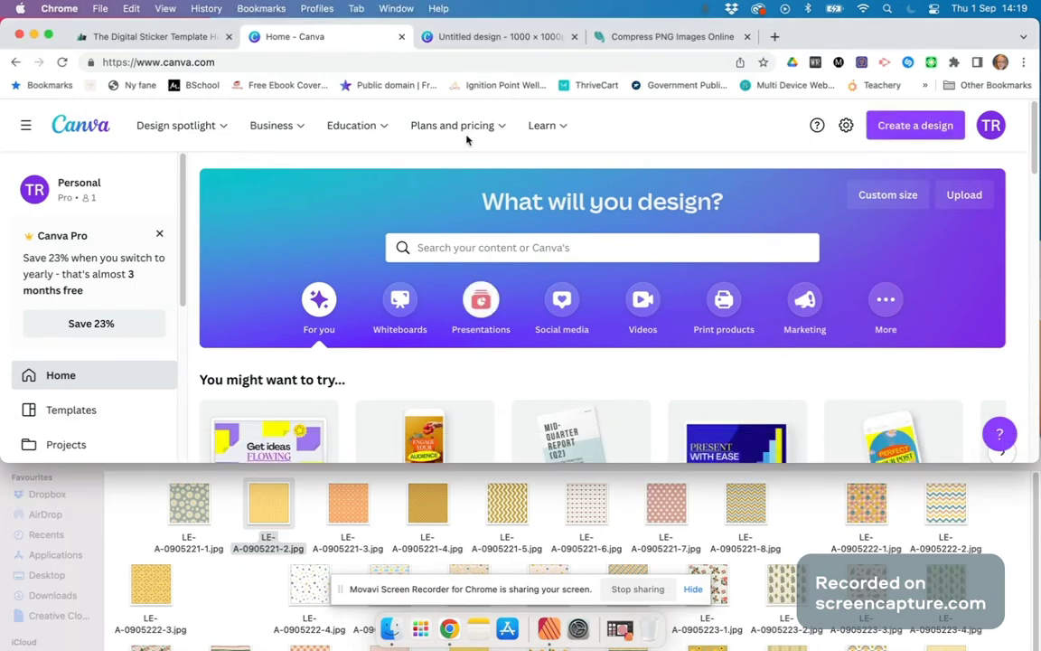
- Upload LE-A-0905221-2.jpg to the blank design and stretch it to fill the 1000×1000 page
{"action": "left_click", "coordinate": [469, 46]}
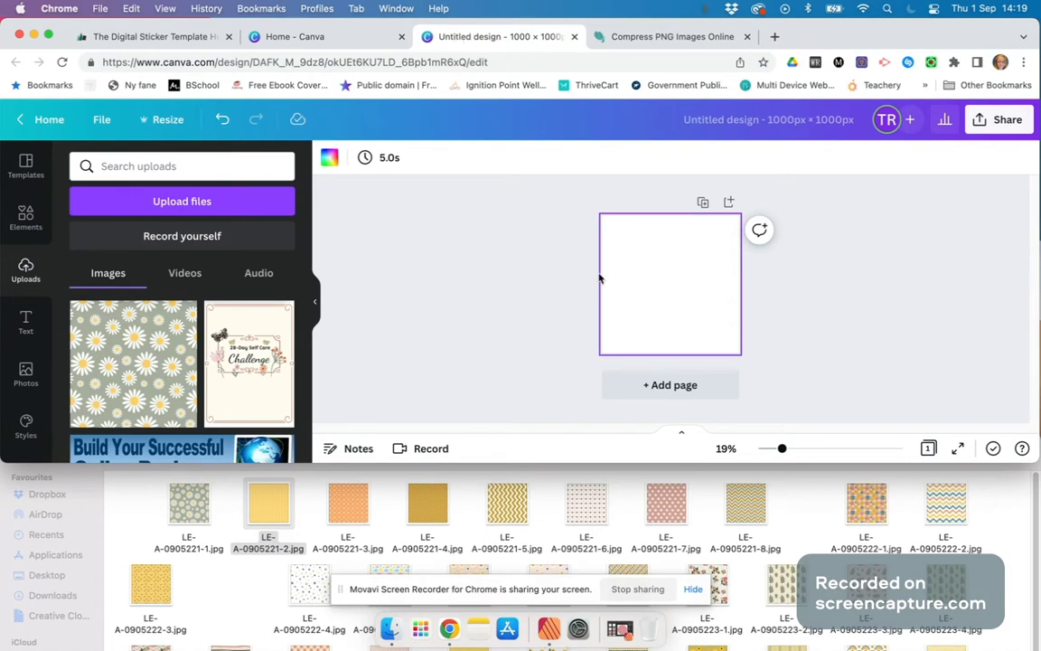
{"action": "left_click_drag", "start_coordinate": [268, 502], "coordinate": [159, 318]}
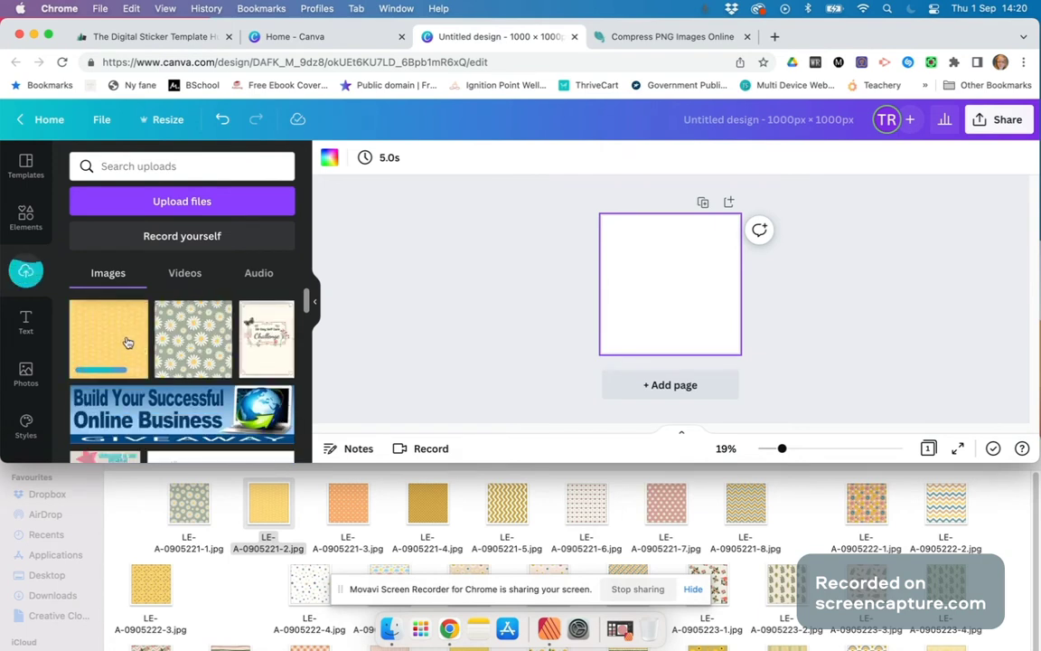
{"action": "left_click", "coordinate": [102, 303]}
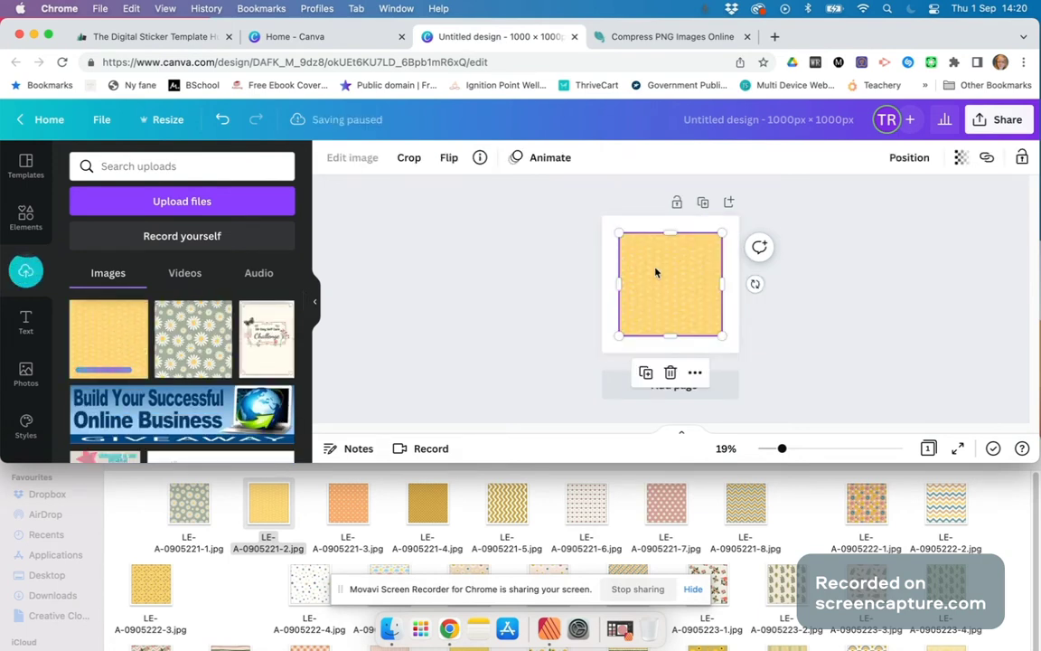
{"action": "left_click_drag", "start_coordinate": [656, 273], "coordinate": [637, 253]}
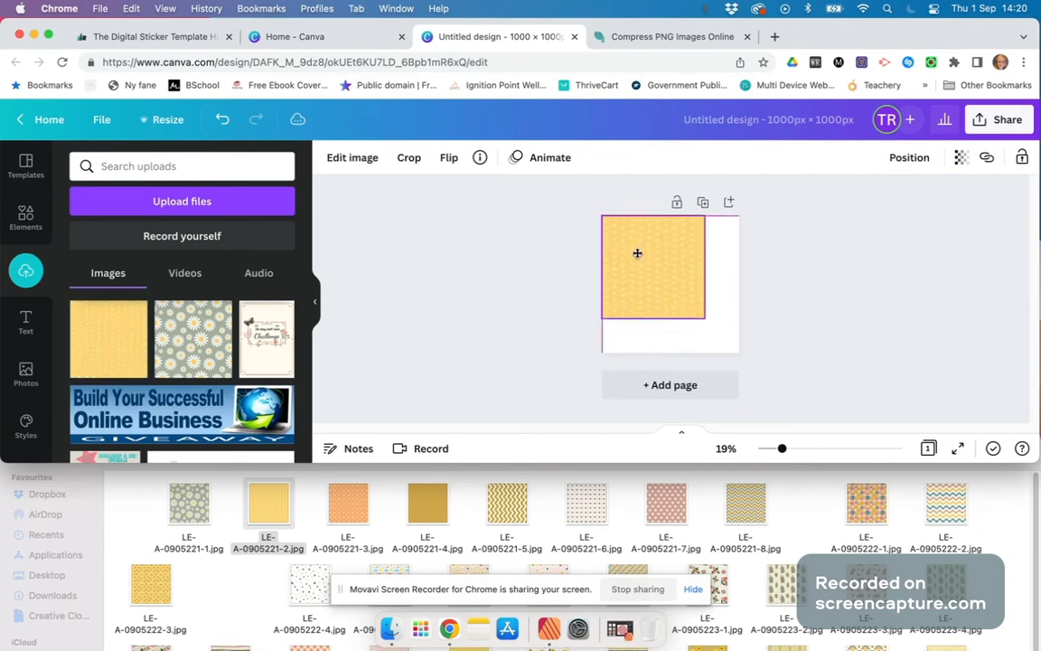
{"action": "left_click_drag", "start_coordinate": [705, 317], "coordinate": [767, 323]}
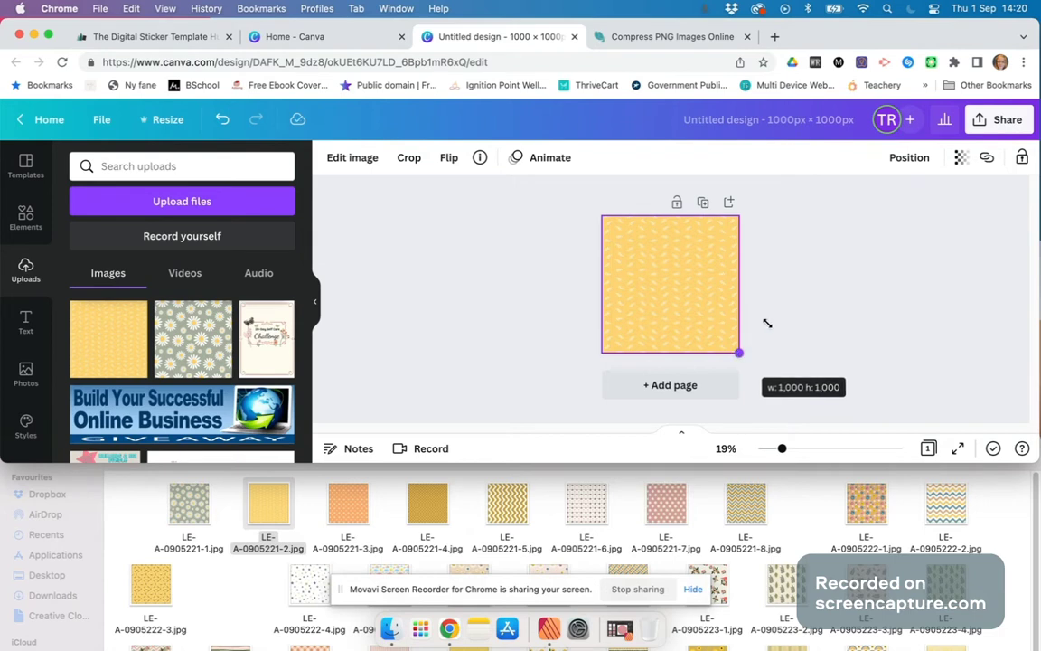
{"action": "left_click", "coordinate": [797, 311]}
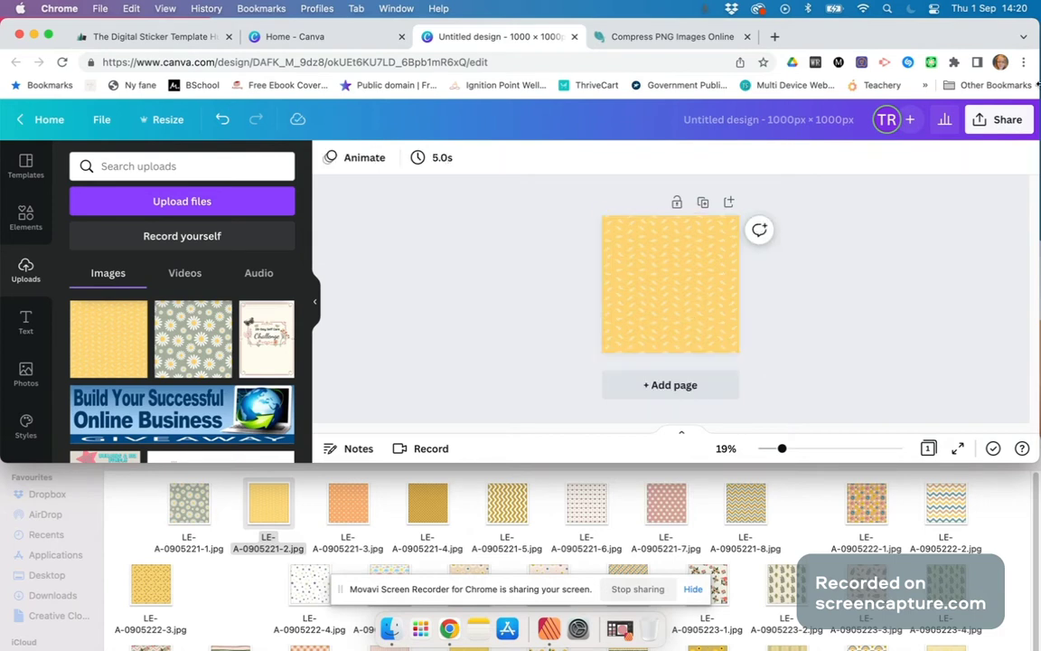
- Download the design as Untitled design (6).png, then switch to the compresspng.com tab
{"action": "left_click", "coordinate": [999, 120]}
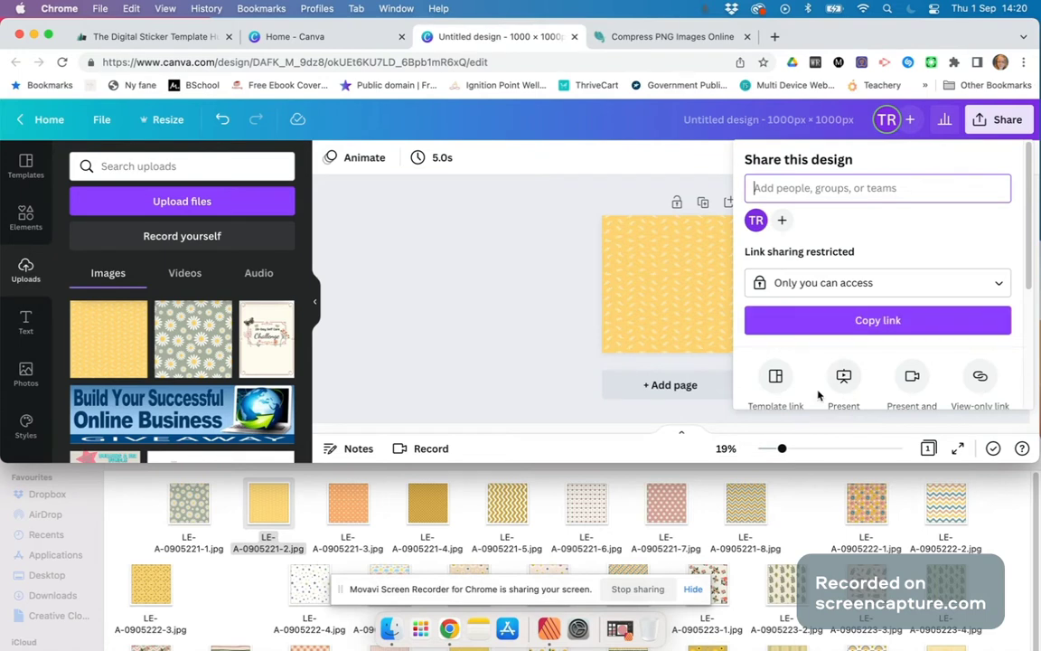
{"action": "left_click_drag", "start_coordinate": [1030, 221], "coordinate": [1026, 288]}
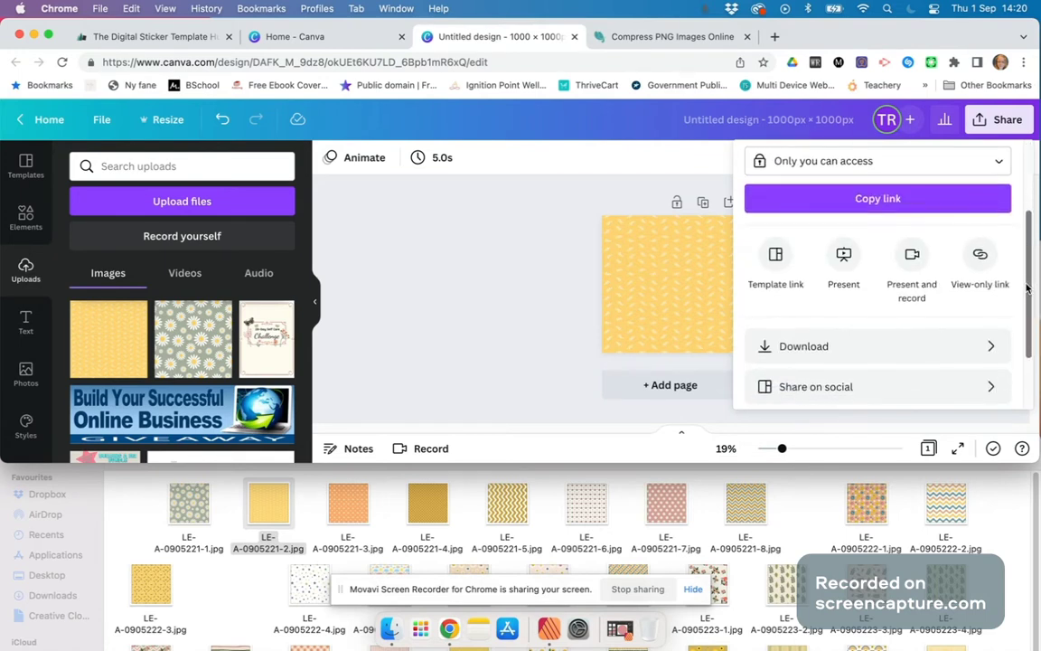
{"action": "left_click", "coordinate": [871, 349]}
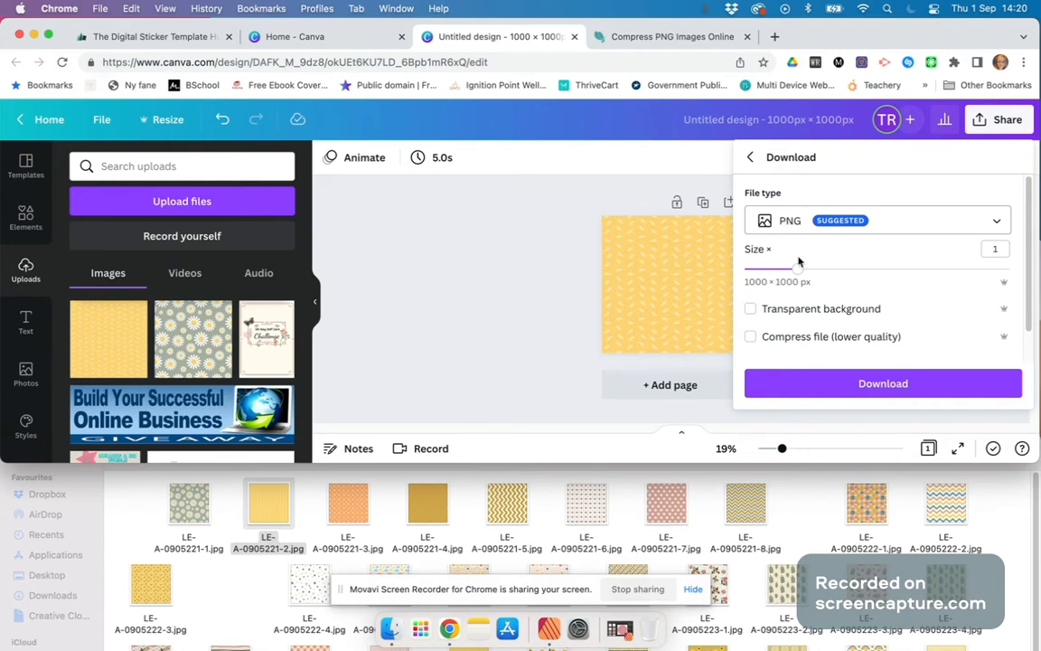
{"action": "left_click", "coordinate": [858, 389]}
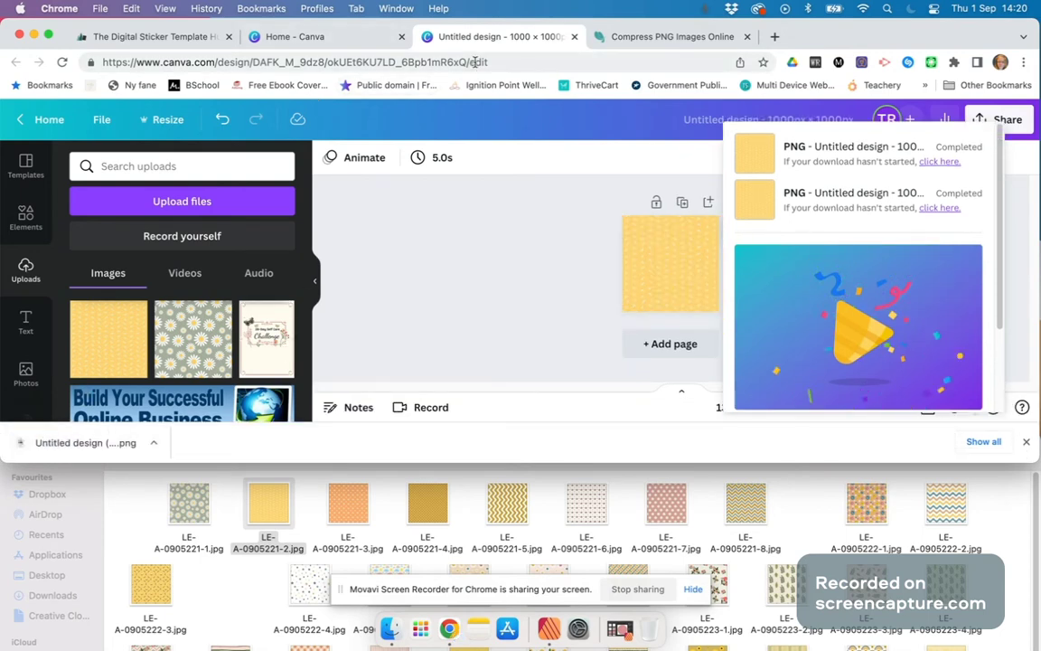
{"action": "left_click", "coordinate": [648, 39]}
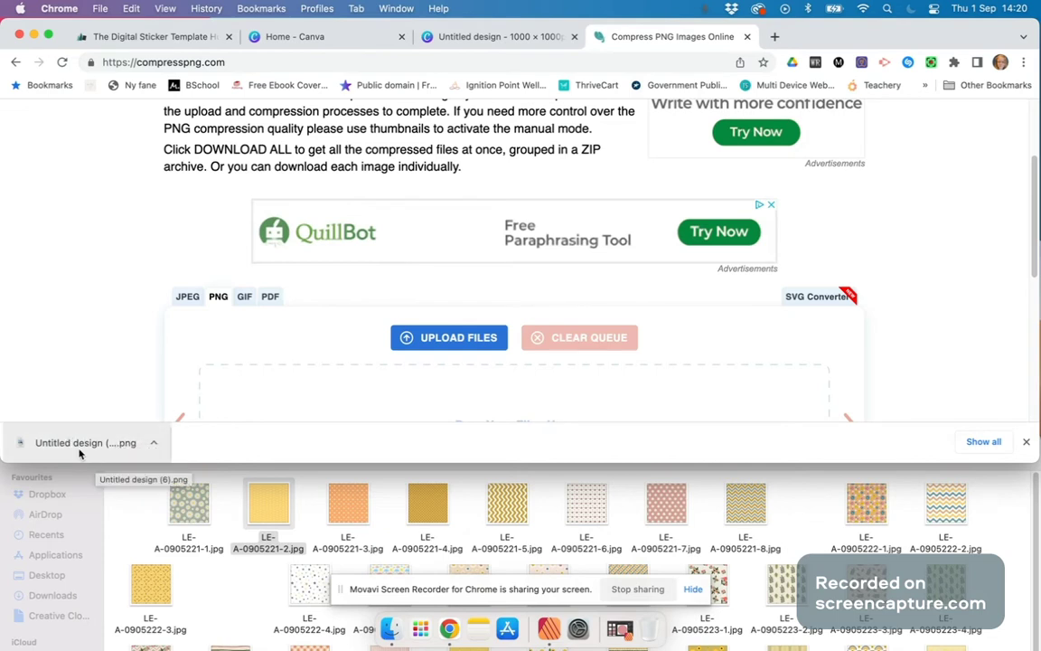
- Compress Untitled design (6).png by 56% on compresspng.com, download the result and open it
{"action": "left_click_drag", "start_coordinate": [79, 453], "coordinate": [298, 362]}
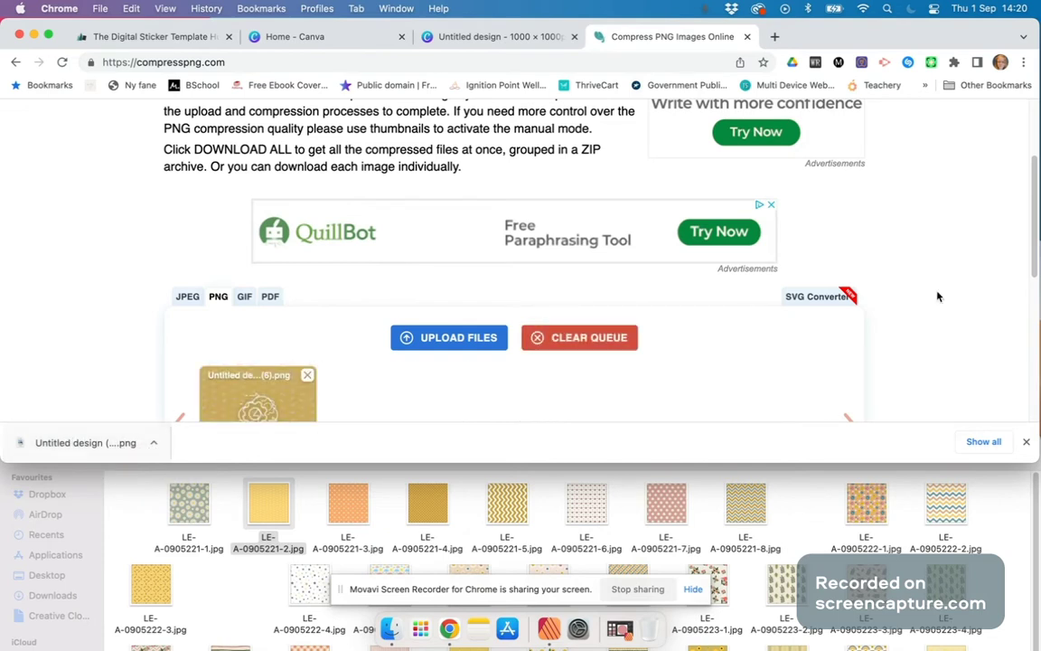
{"action": "scroll", "coordinate": [1010, 224], "scroll_direction": "down", "scroll_amount": 3}
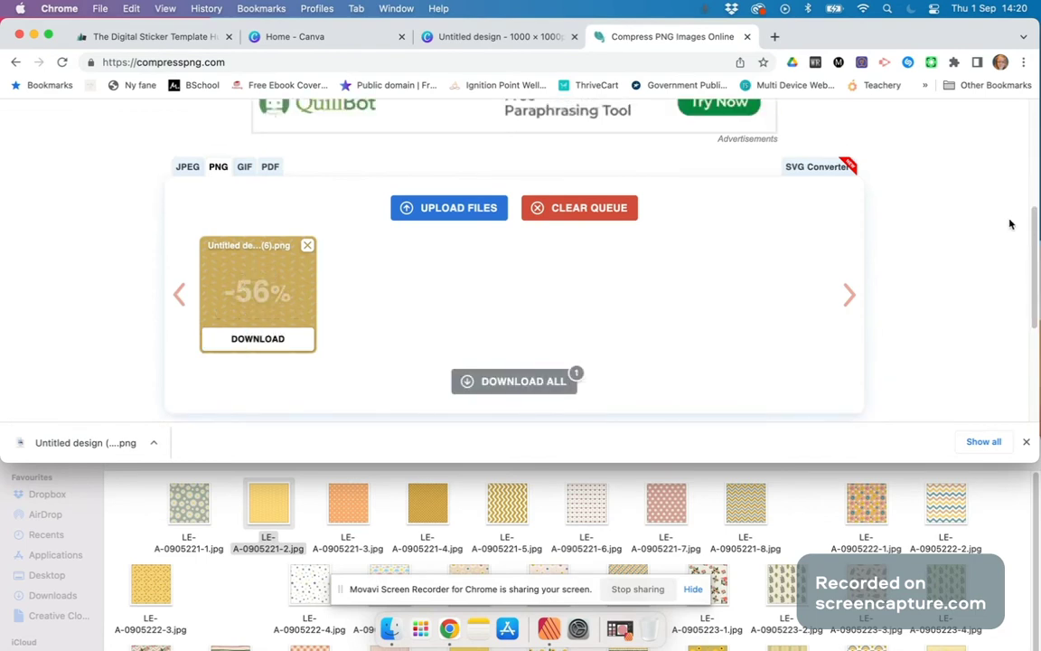
{"action": "left_click", "coordinate": [249, 337]}
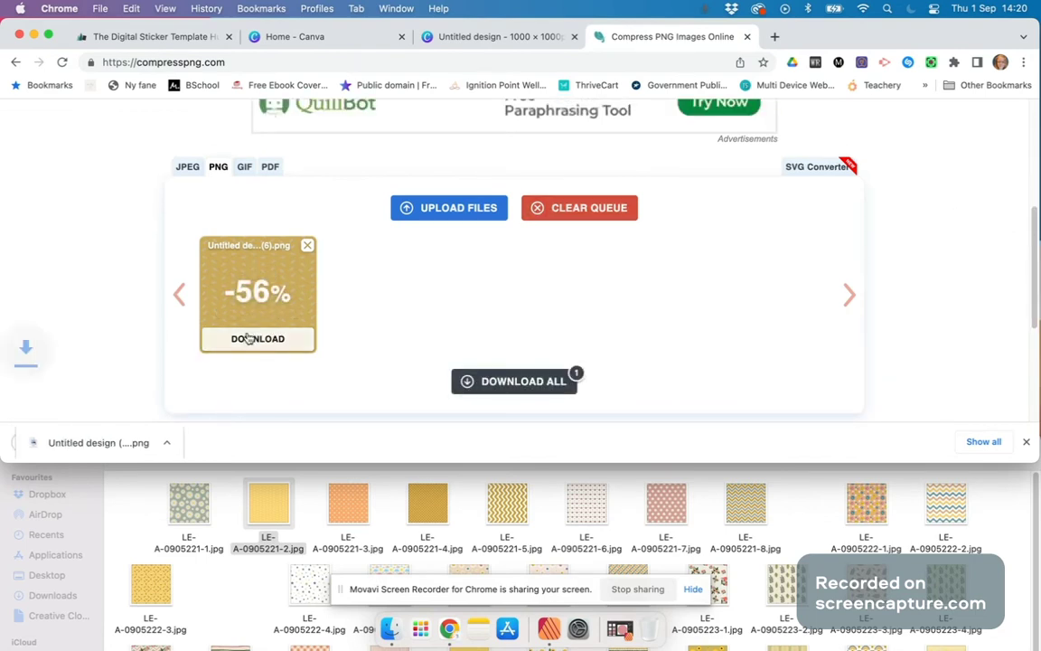
{"action": "left_click", "coordinate": [90, 442]}
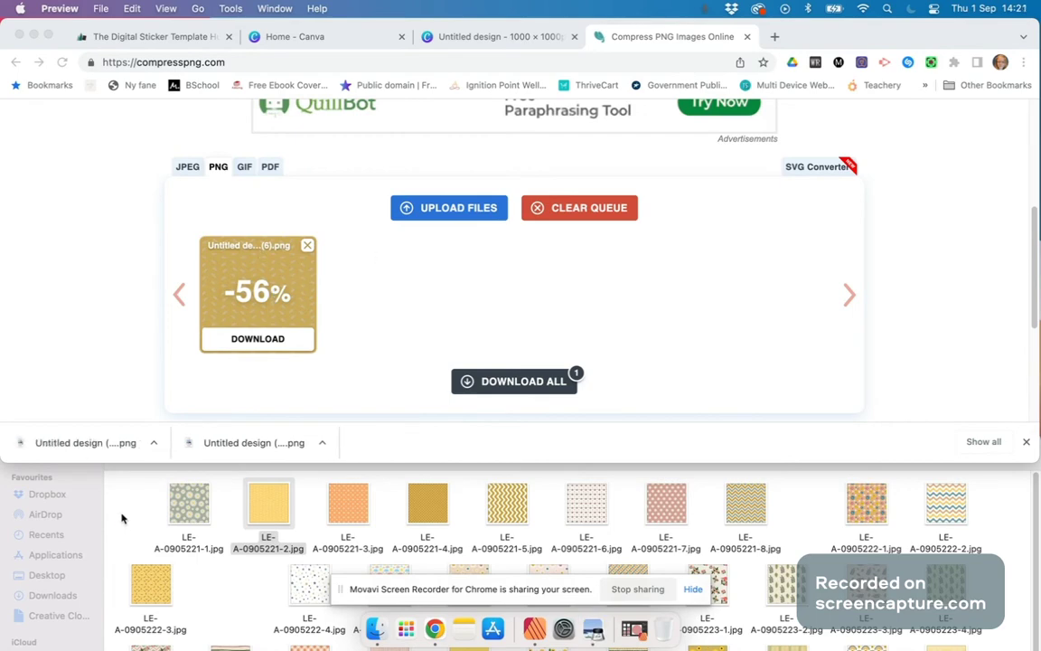
- Open LE-A-0905221-2.jpg in Preview and alternate it with Untitled design (6)-min.png to compare
{"action": "left_click", "coordinate": [54, 543]}
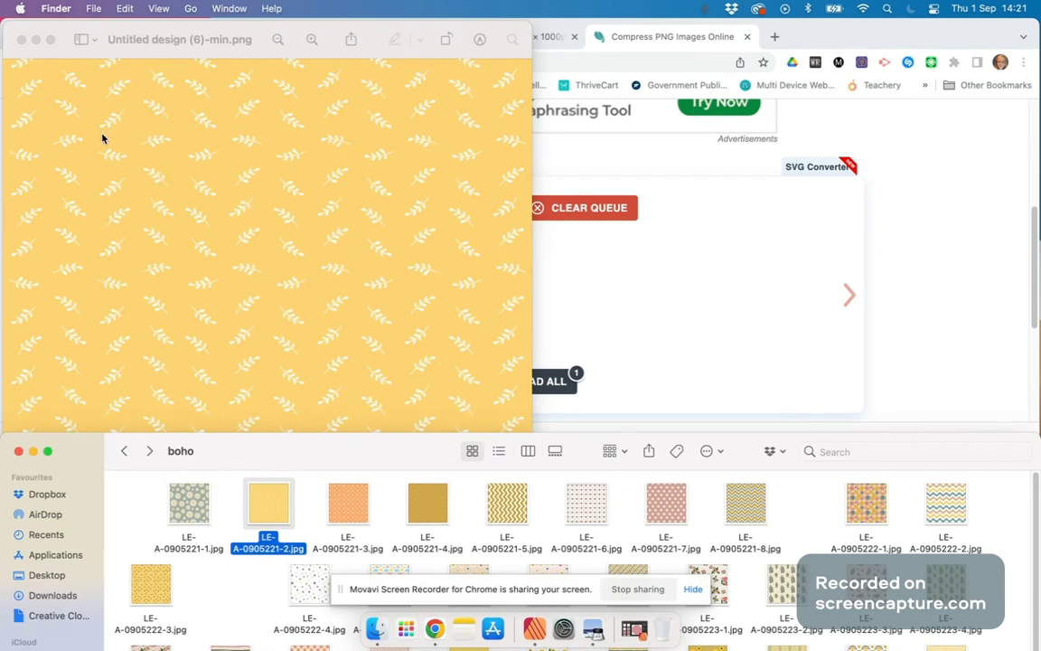
{"action": "double_click", "coordinate": [267, 508]}
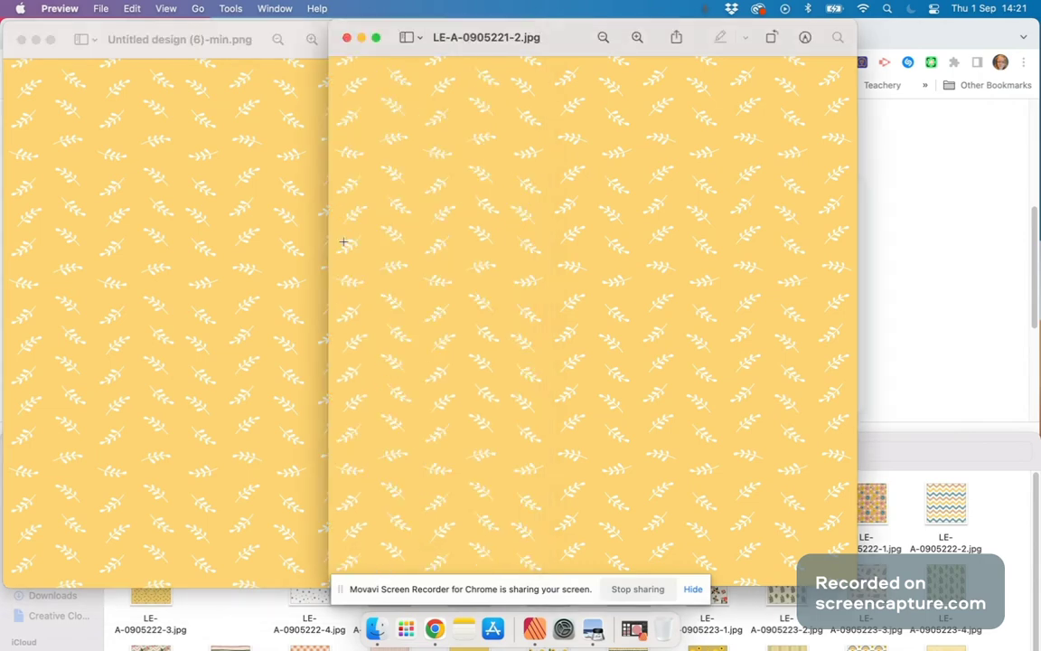
{"action": "left_click", "coordinate": [225, 290]}
{"action": "left_click", "coordinate": [557, 246]}
{"action": "left_click", "coordinate": [158, 279]}
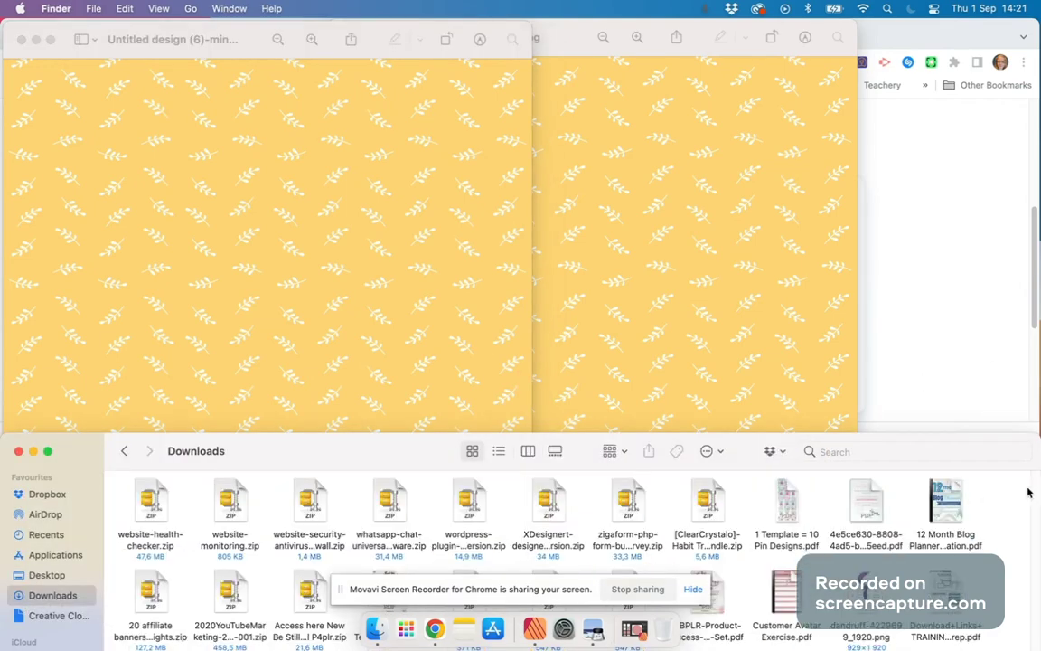
- Find Untitled design (6)-min.png in Downloads and show its Get Info: 230 KB, 1000×1000
{"action": "scroll", "coordinate": [1035, 500], "scroll_direction": "up", "scroll_amount": 10}
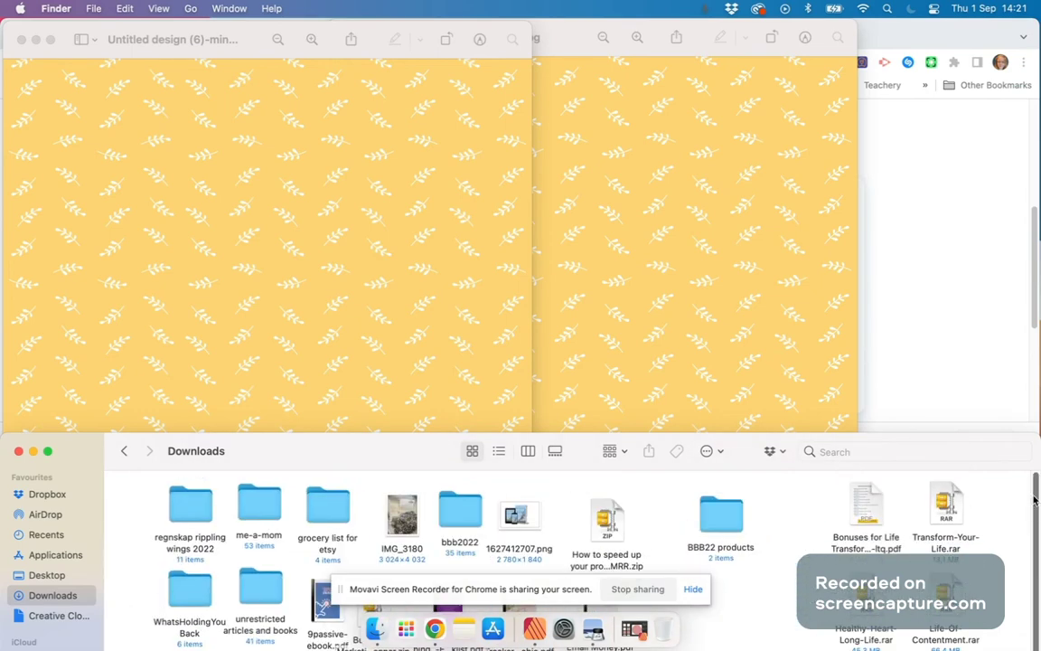
{"action": "scroll", "coordinate": [971, 505], "scroll_direction": "up", "scroll_amount": 2}
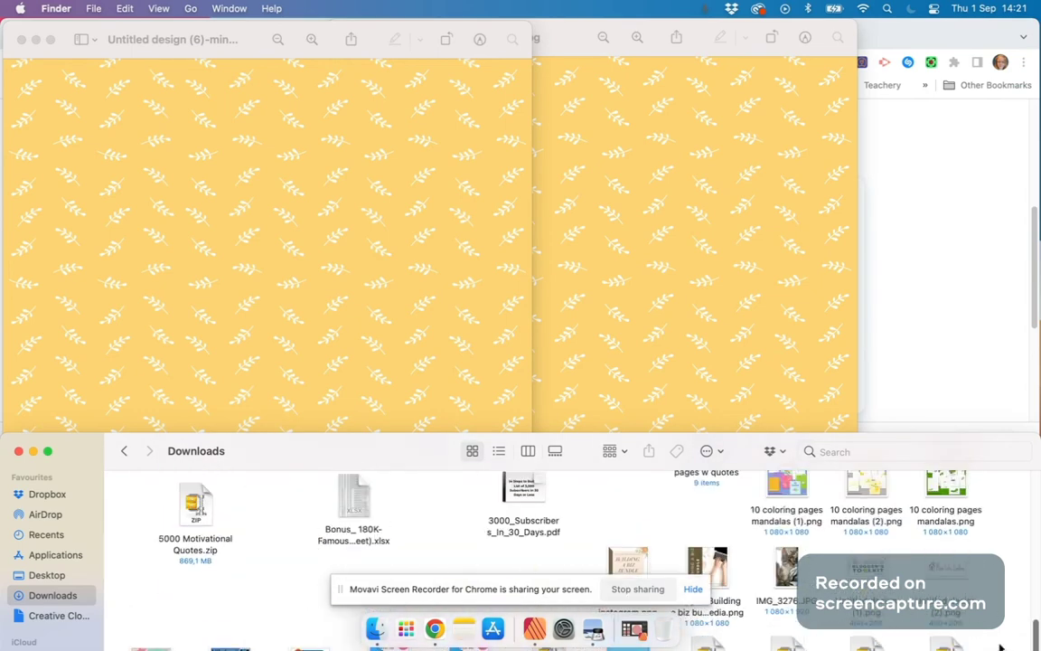
{"action": "left_click", "coordinate": [969, 450]}
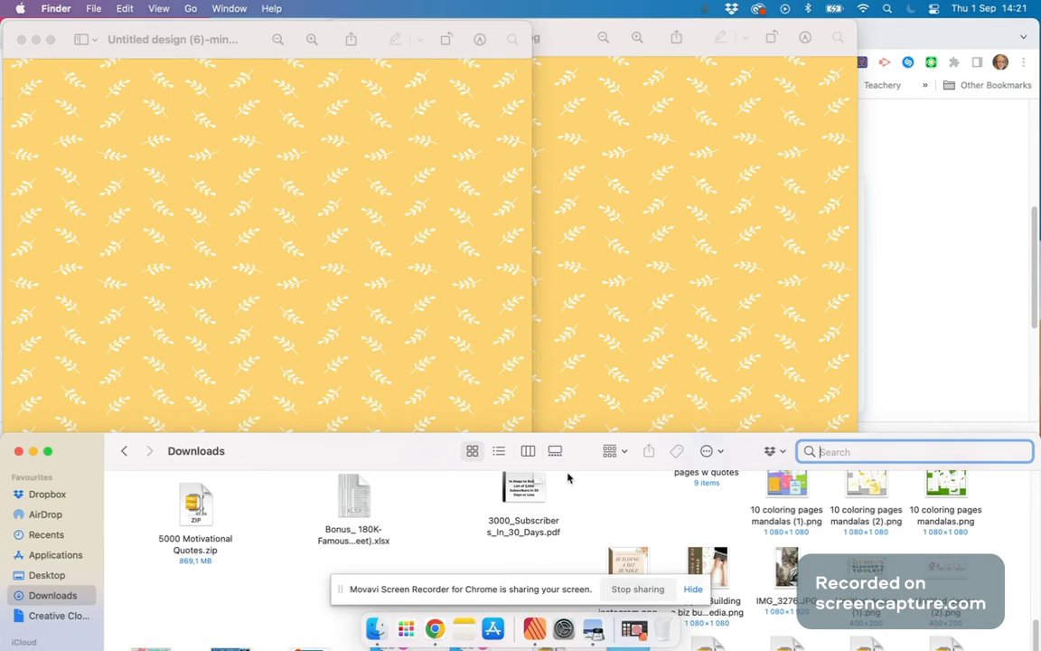
{"action": "left_click_drag", "start_coordinate": [566, 461], "coordinate": [553, 347]}
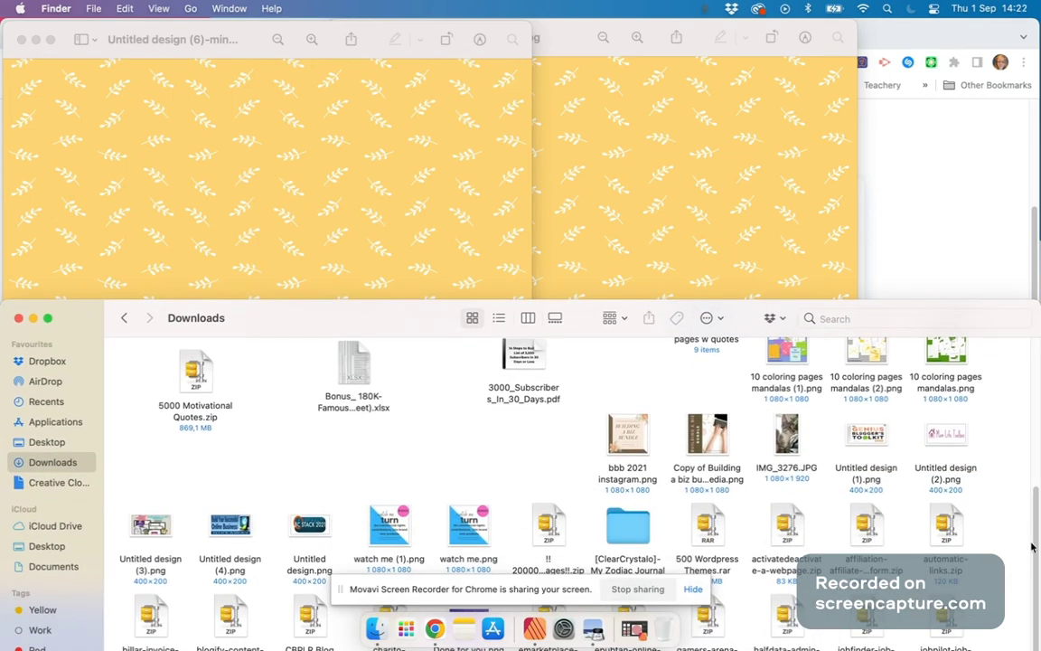
{"action": "left_click_drag", "start_coordinate": [410, 322], "coordinate": [404, 192]}
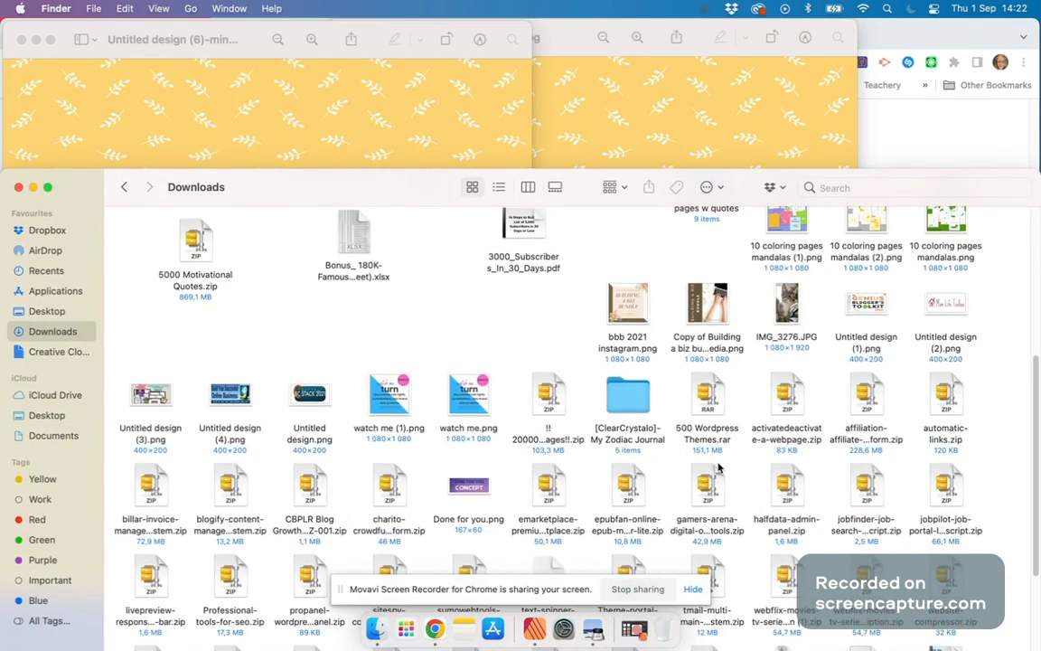
{"action": "left_click_drag", "start_coordinate": [1033, 390], "coordinate": [1033, 569]}
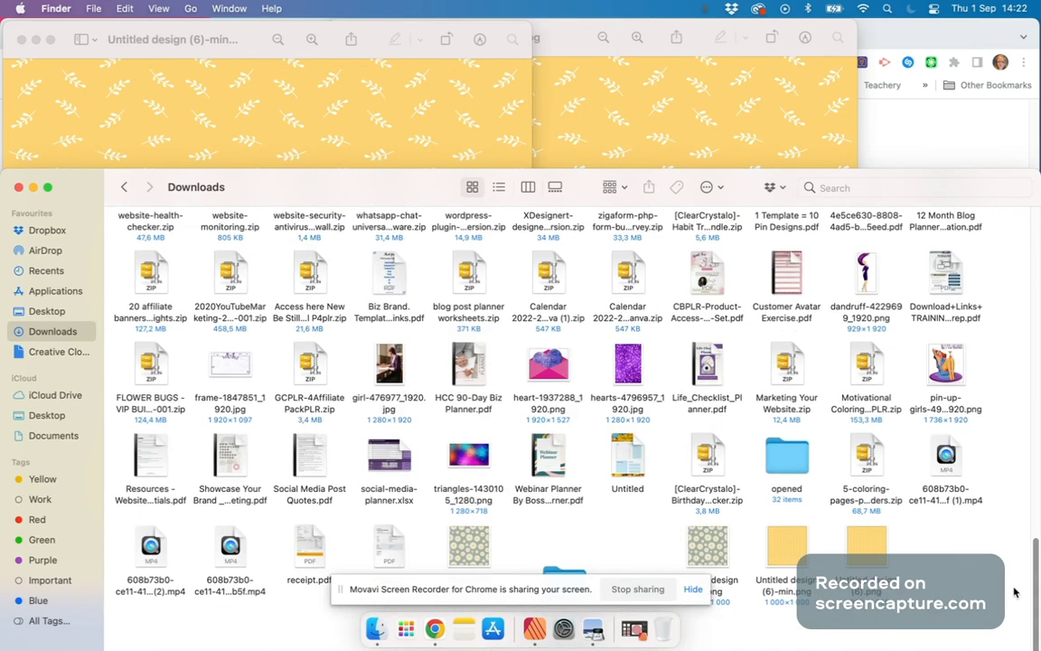
{"action": "left_click", "coordinate": [782, 550]}
{"action": "right_click", "coordinate": [783, 549]}
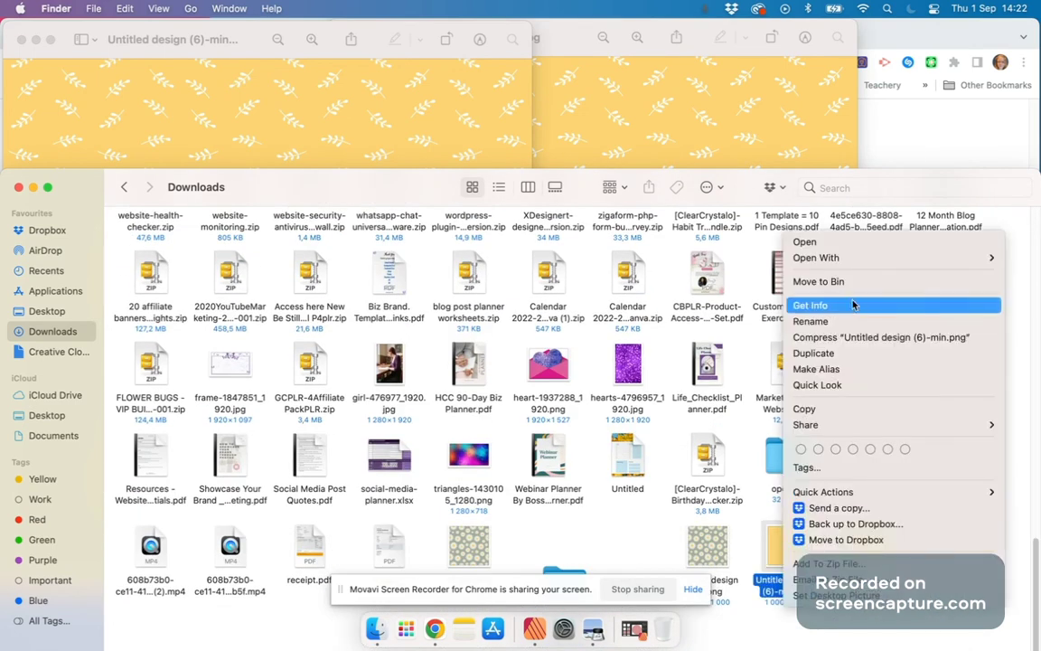
{"action": "left_click", "coordinate": [381, 283]}
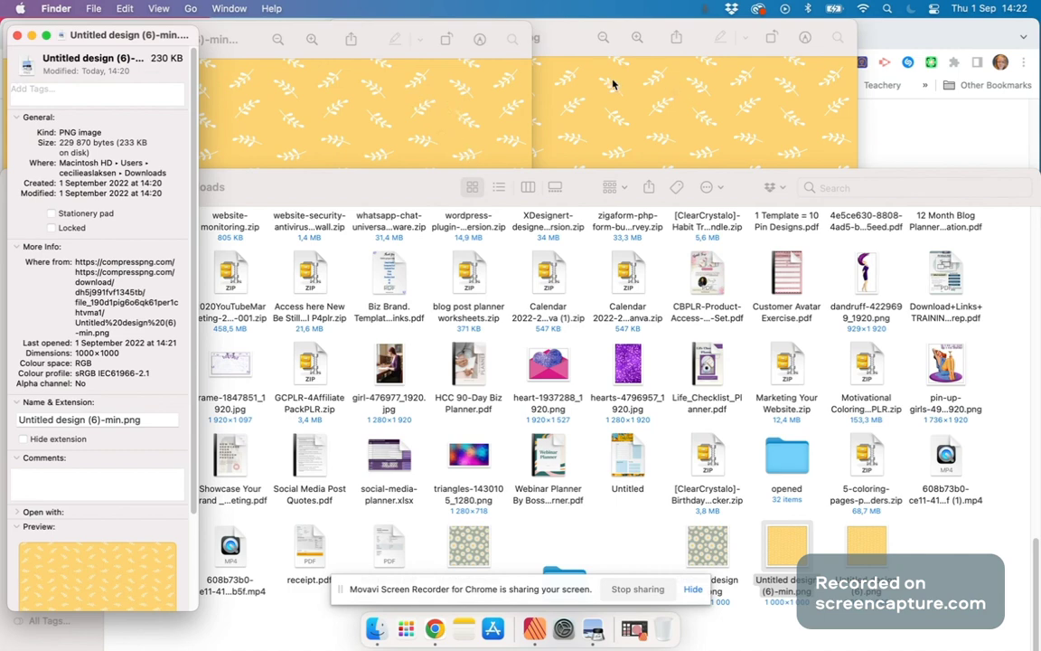
- Bring Chrome's compresspng.com results, showing the 56% reduction, back to the front
{"action": "left_click", "coordinate": [969, 126]}
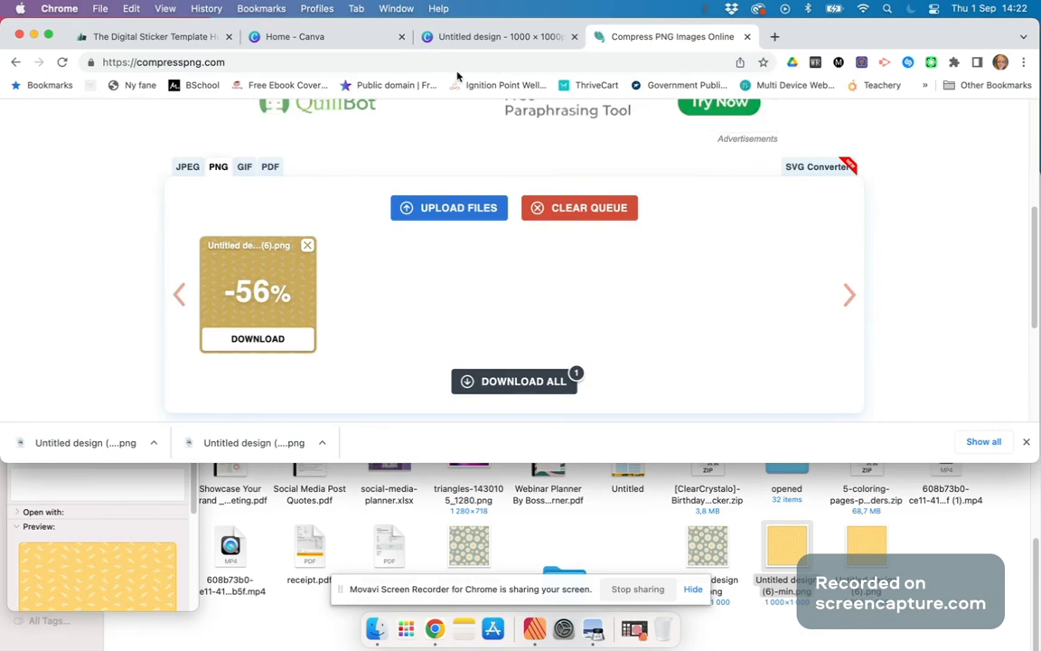
{"action": "left_click", "coordinate": [928, 567]}
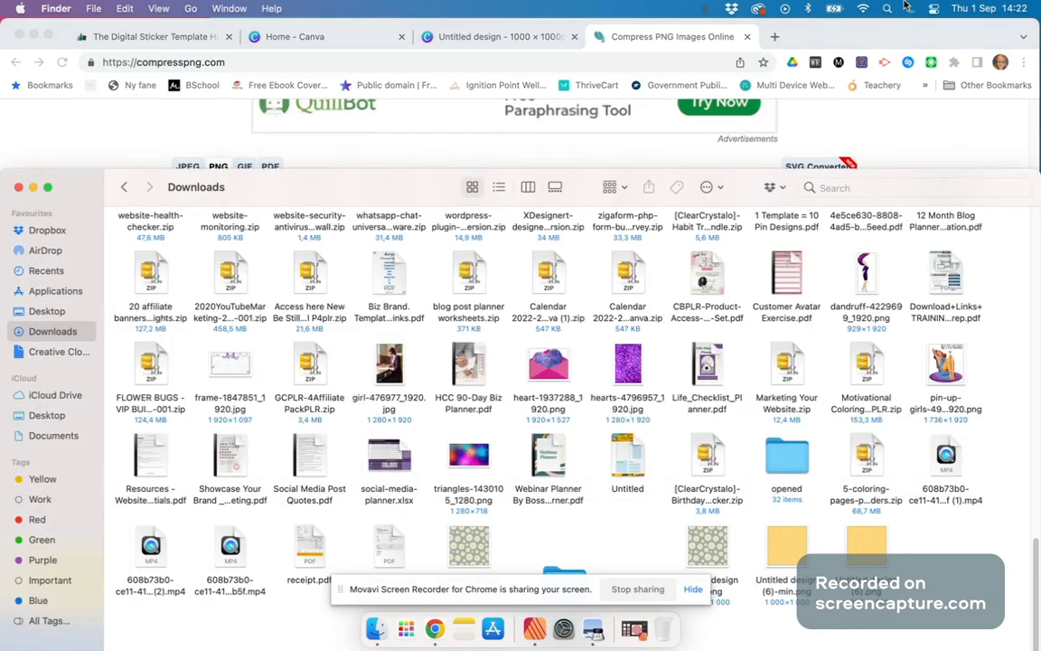
{"action": "left_click", "coordinate": [906, 130]}
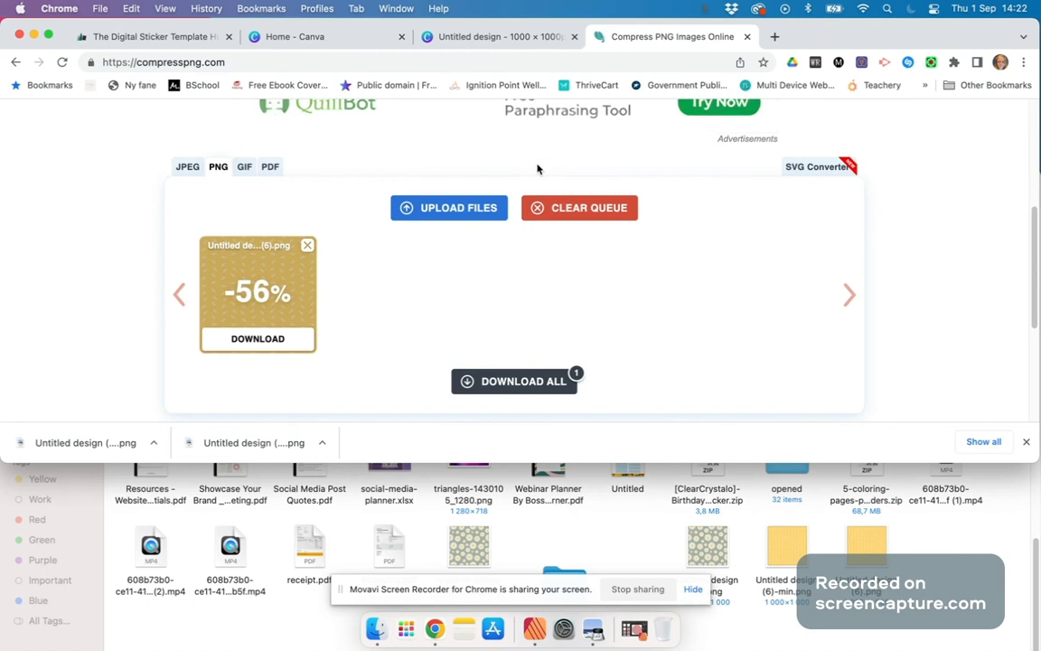